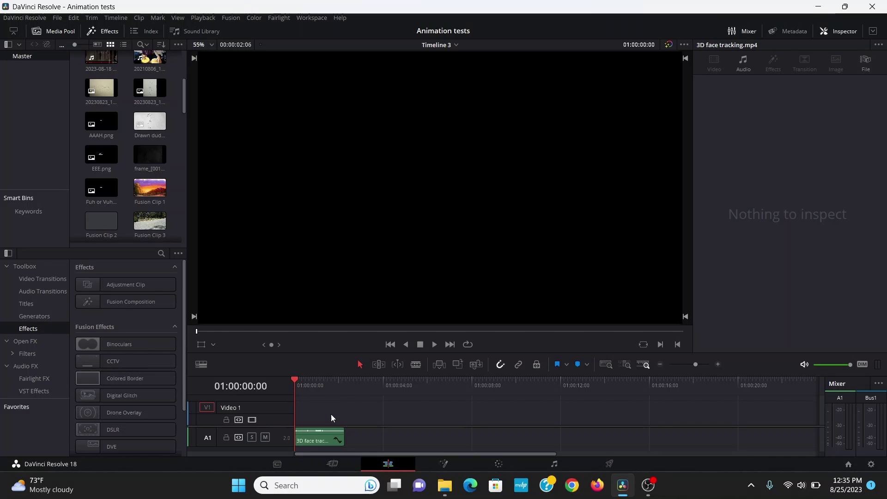
- Add a Fusion Composition to Video 1, trimmed to end with the audio, and open it in Fusion
{"action": "key", "text": "space"}
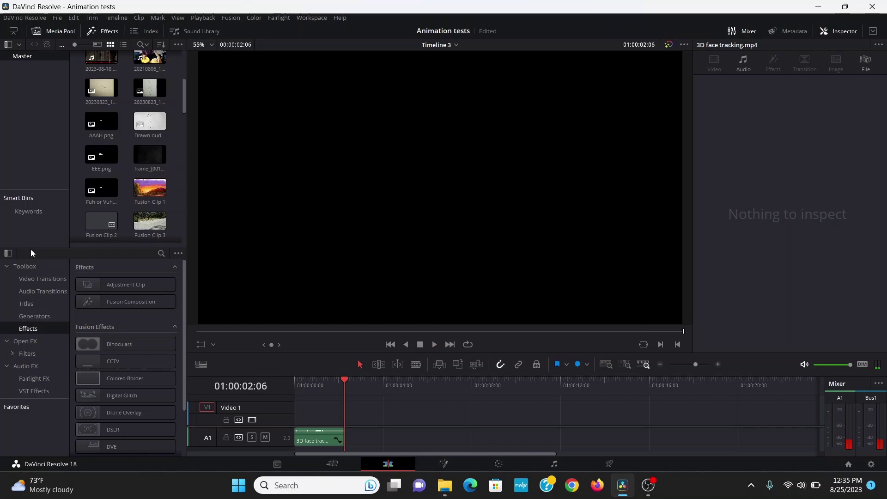
{"action": "left_click_drag", "start_coordinate": [106, 298], "coordinate": [298, 415]}
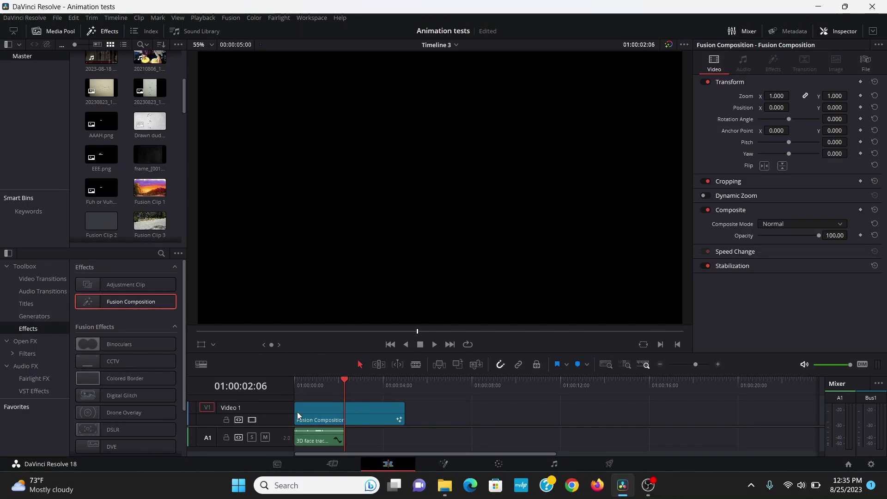
{"action": "left_click_drag", "start_coordinate": [404, 418], "coordinate": [347, 422]}
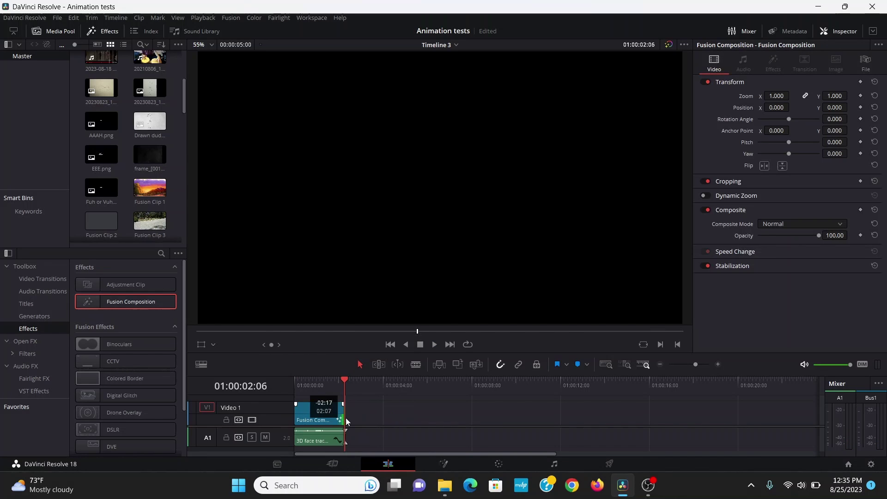
{"action": "left_click", "coordinate": [313, 383]}
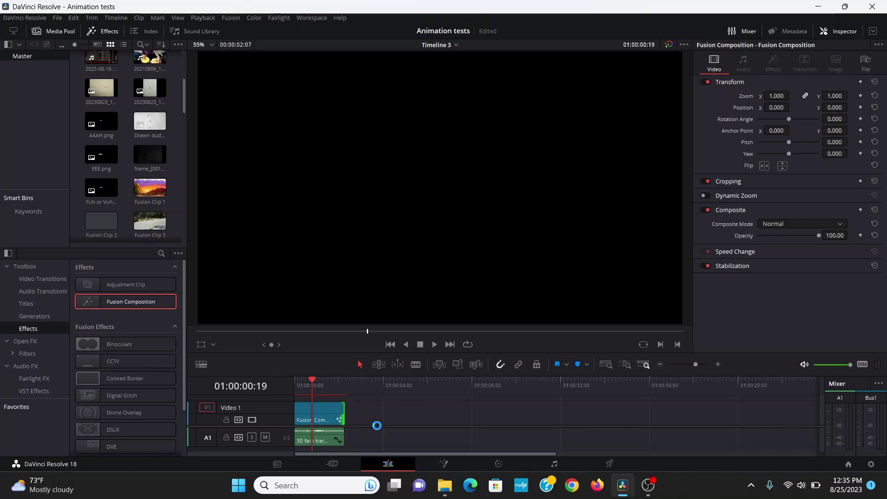
{"action": "left_click", "coordinate": [442, 464]}
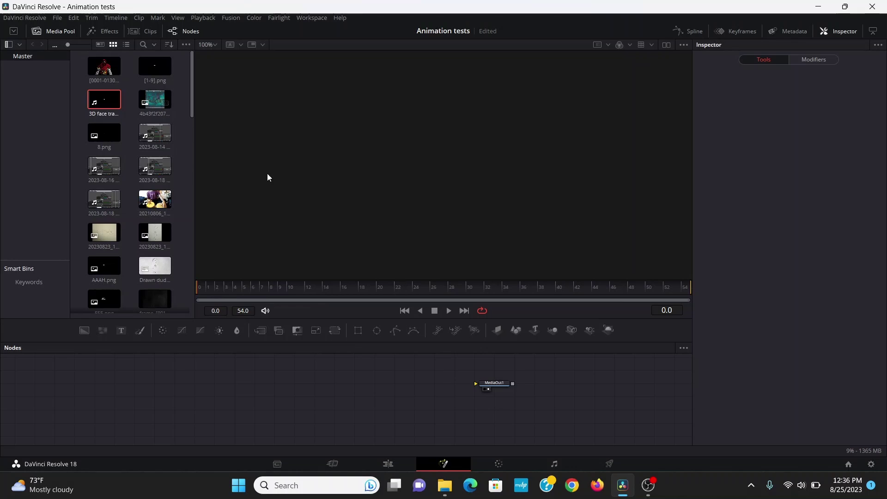
- Bring Drawn dude.png from the Media Pool into the node graph as MediaIn1 feeding MediaOut1
{"action": "mouse_move", "coordinate": [157, 267]}
{"action": "left_mouse_down"}
{"action": "mouse_move", "coordinate": [307, 383]}
{"action": "mouse_move", "coordinate": [493, 388]}
{"action": "mouse_move", "coordinate": [479, 384]}
{"action": "left_mouse_up"}
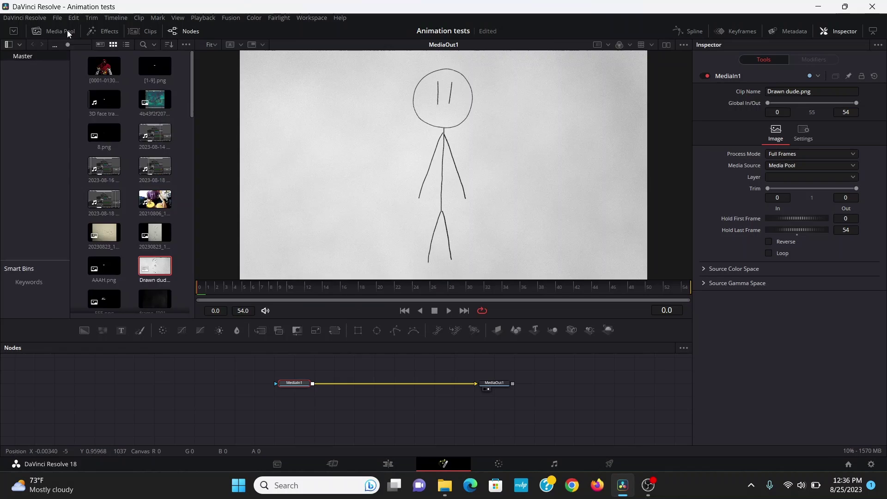
{"action": "left_click", "coordinate": [67, 33]}
{"action": "left_click", "coordinate": [67, 33]}
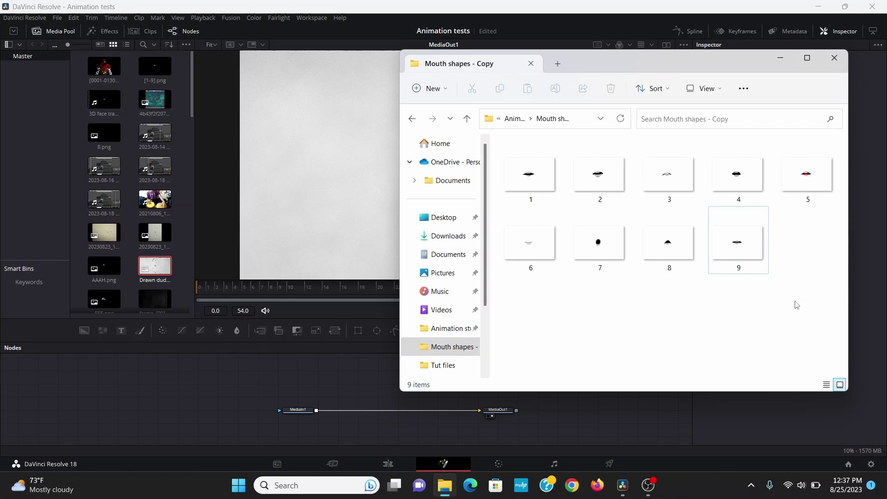
- Drag all nine mouth-shape PNGs from File Explorer into Fusion as the MediaIn2 image sequence
{"action": "left_click_drag", "start_coordinate": [811, 315], "coordinate": [306, 388]}
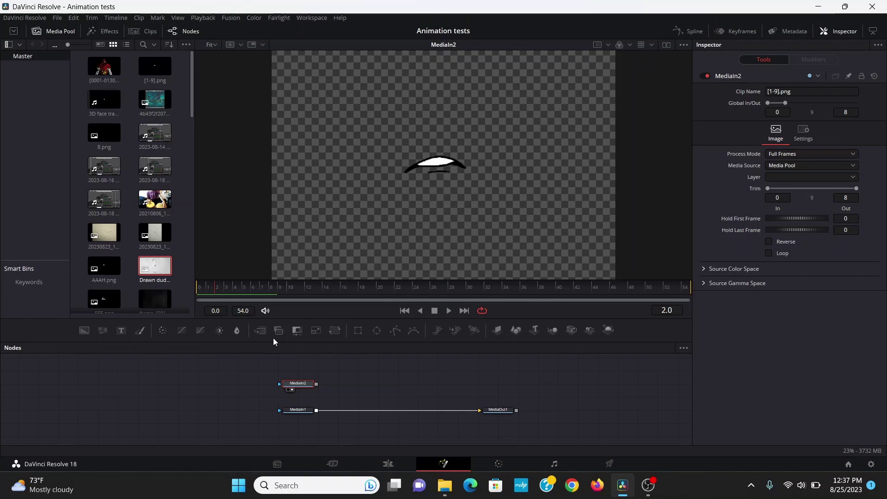
- Scrub and play through the mouth-shape sequence, returning to frame 2
{"action": "left_click", "coordinate": [219, 288]}
{"action": "mouse_move", "coordinate": [219, 287]}
{"action": "left_mouse_down"}
{"action": "mouse_move", "coordinate": [281, 290]}
{"action": "mouse_move", "coordinate": [226, 290]}
{"action": "left_mouse_up"}
{"action": "key", "text": "Home"}
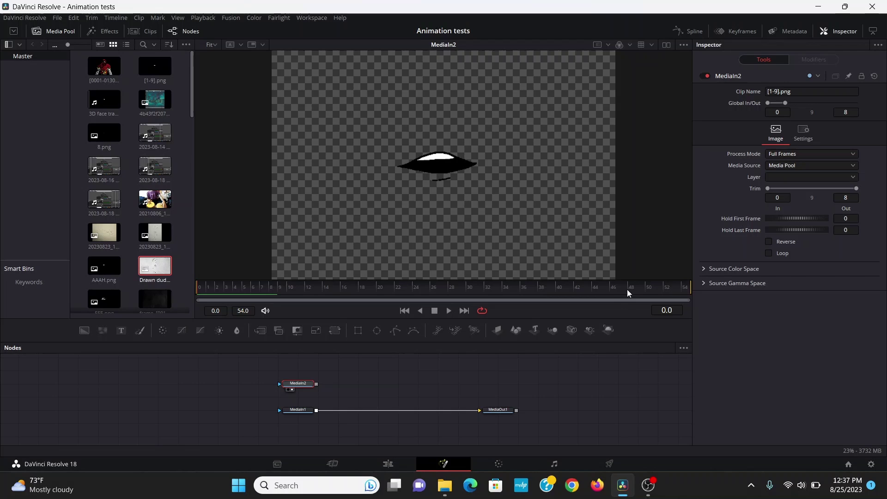
{"action": "key", "text": "space"}
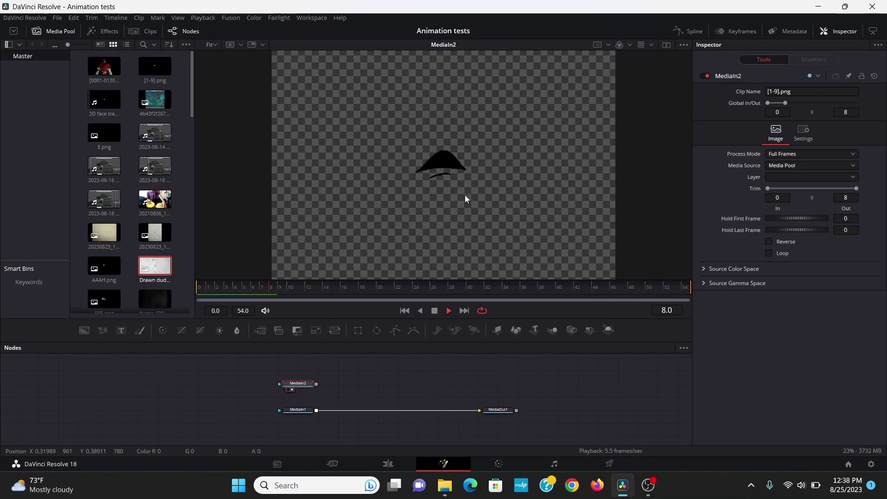
{"action": "left_click_drag", "start_coordinate": [321, 290], "coordinate": [217, 290]}
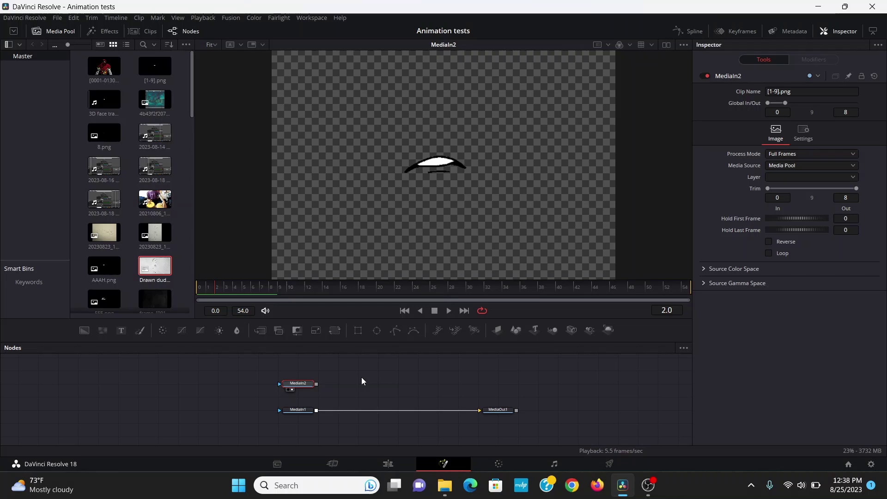
- Add a Time Speed node after the mouth sequence, view it, and set Speed to 0
{"action": "key", "text": "shift+space"}
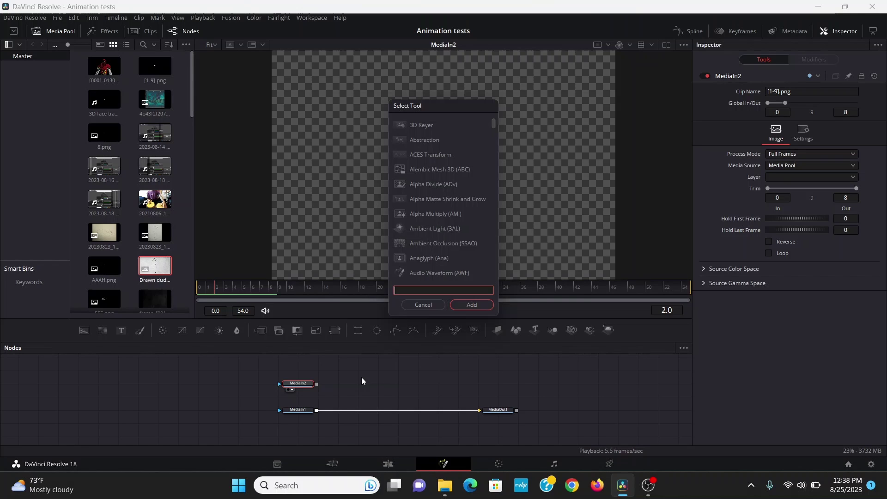
{"action": "type", "text": "timesp"}
{"action": "key", "text": "Return"}
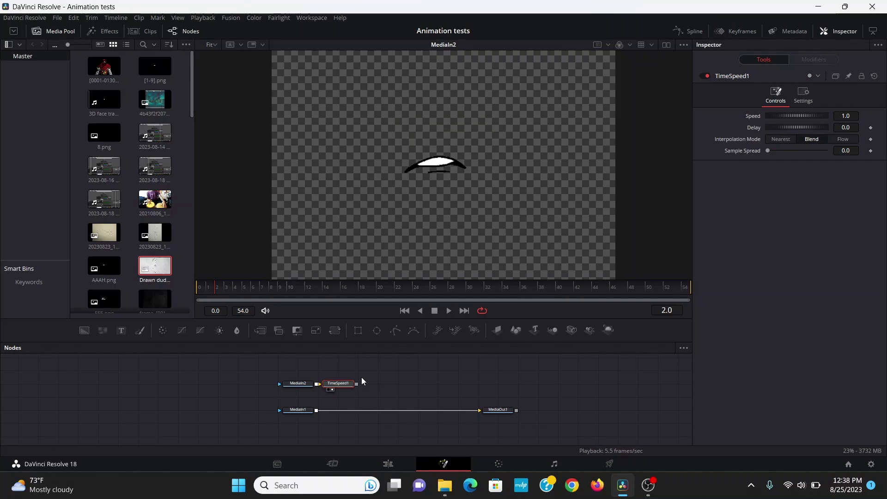
{"action": "key", "text": "1"}
{"action": "left_click", "coordinate": [853, 120]}
{"action": "type", "text": "0"}
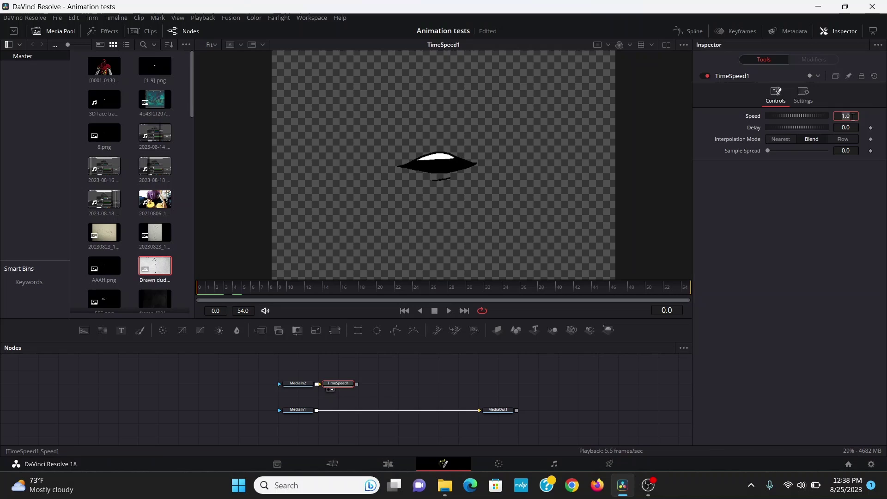
{"action": "key", "text": "Tab"}
- Try different Delay values to preview mouth shapes and set interpolation to Nearest
{"action": "left_click", "coordinate": [250, 291]}
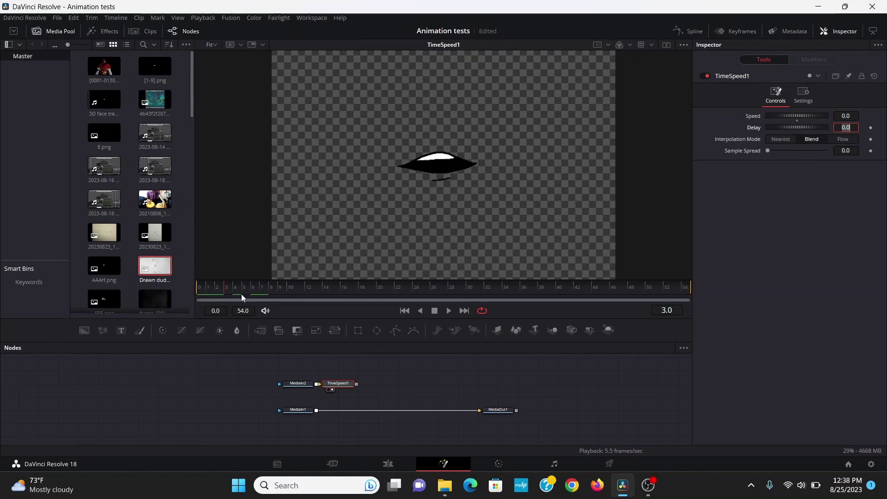
{"action": "left_click_drag", "start_coordinate": [780, 128], "coordinate": [781, 127]}
{"action": "scroll", "coordinate": [460, 175], "scroll_direction": "up", "scroll_amount": 1}
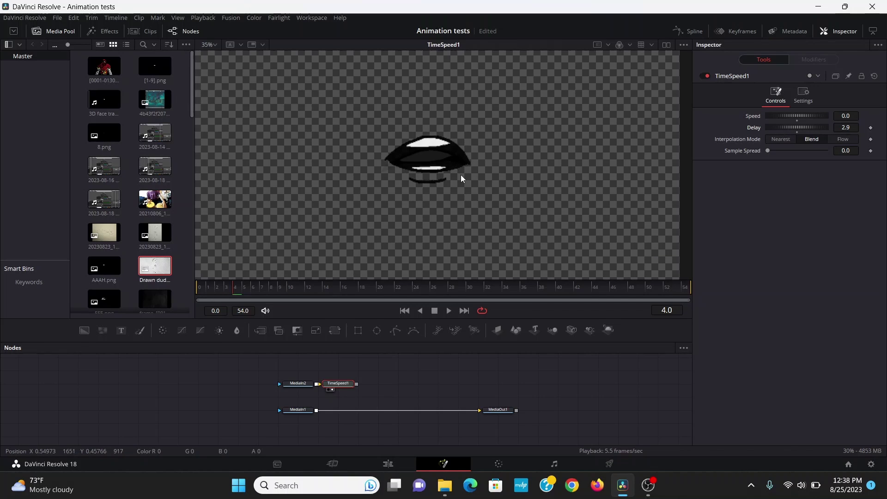
{"action": "left_click_drag", "start_coordinate": [846, 128], "coordinate": [792, 185]}
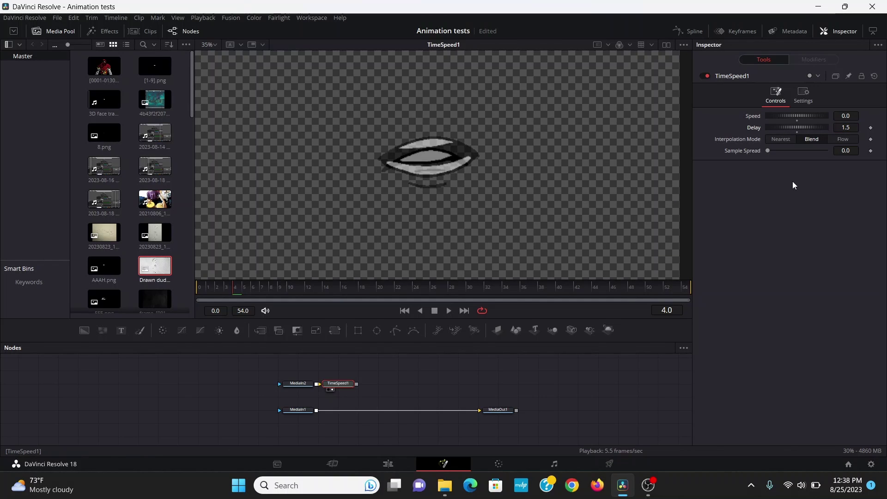
{"action": "left_click", "coordinate": [780, 140]}
{"action": "left_click_drag", "start_coordinate": [802, 126], "coordinate": [803, 126]}
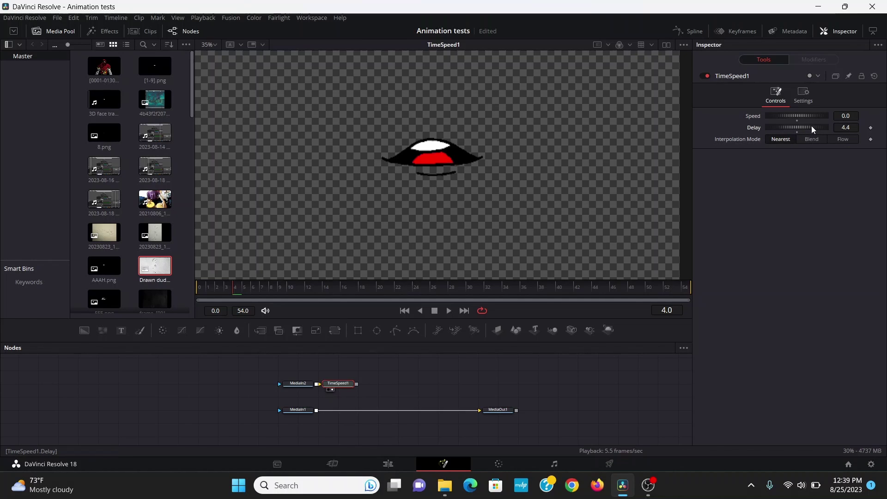
{"action": "left_click_drag", "start_coordinate": [811, 126], "coordinate": [819, 139]}
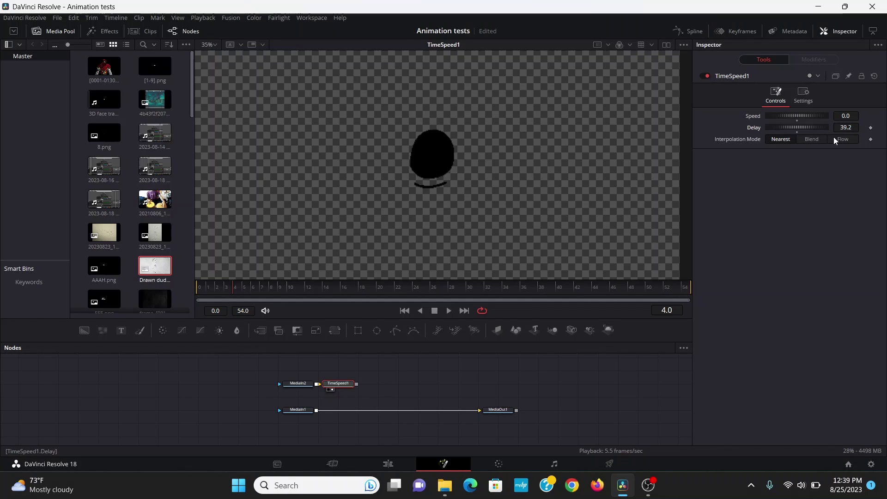
- Undo the Delay back to 0 and add a Custom Tool node via the tool search
{"action": "key", "text": "ctrl+z"}
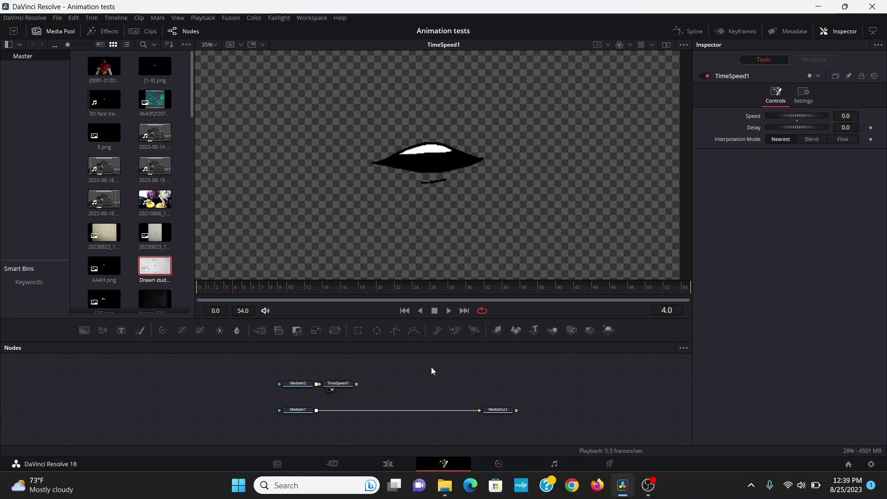
{"action": "key", "text": "shift+space"}
{"action": "type", "text": "ct"}
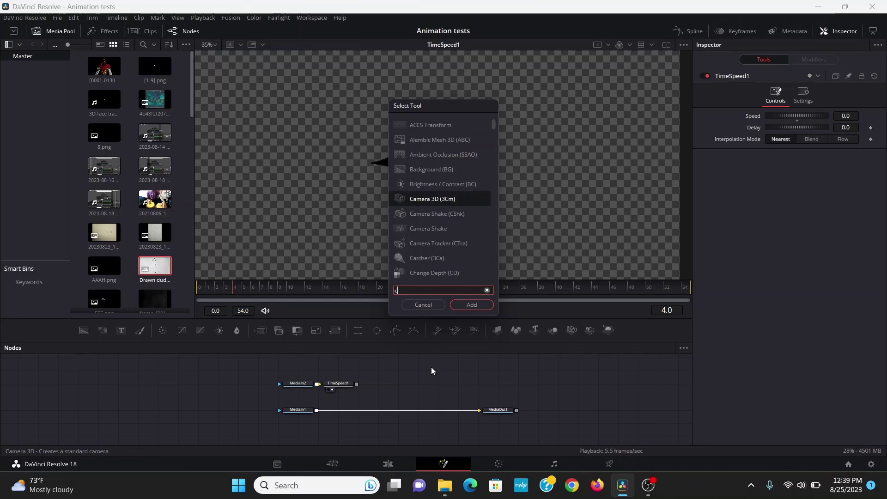
{"action": "key", "text": "Down"}
{"action": "key", "text": "Down"}
{"action": "key", "text": "Down"}
{"action": "key", "text": "Return"}
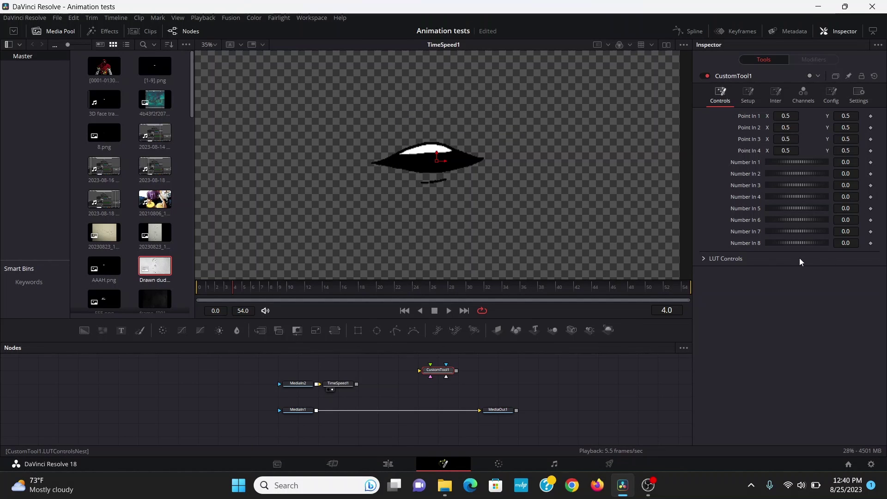
- In the Custom Tool's Config, hide all four number inputs and both point inputs
{"action": "left_click", "coordinate": [832, 95]}
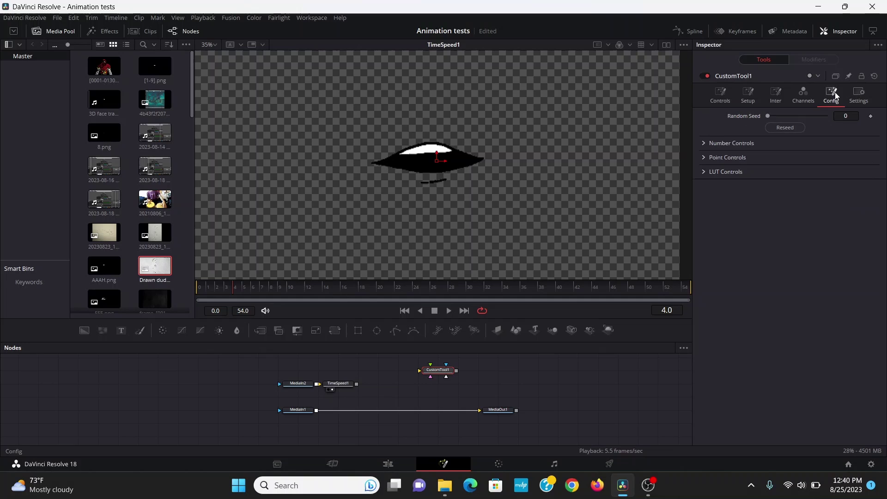
{"action": "left_click", "coordinate": [704, 142]}
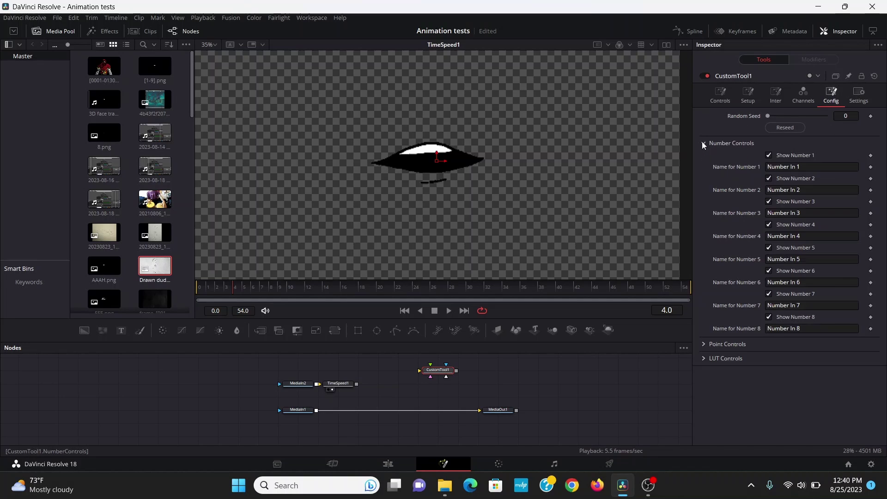
{"action": "left_click", "coordinate": [769, 155]}
{"action": "left_click", "coordinate": [769, 178]}
{"action": "left_click", "coordinate": [769, 202]}
{"action": "left_click", "coordinate": [769, 225]}
{"action": "left_click", "coordinate": [731, 344]}
{"action": "scroll", "coordinate": [732, 348], "scroll_direction": "down", "scroll_amount": 1}
{"action": "left_click", "coordinate": [769, 341]}
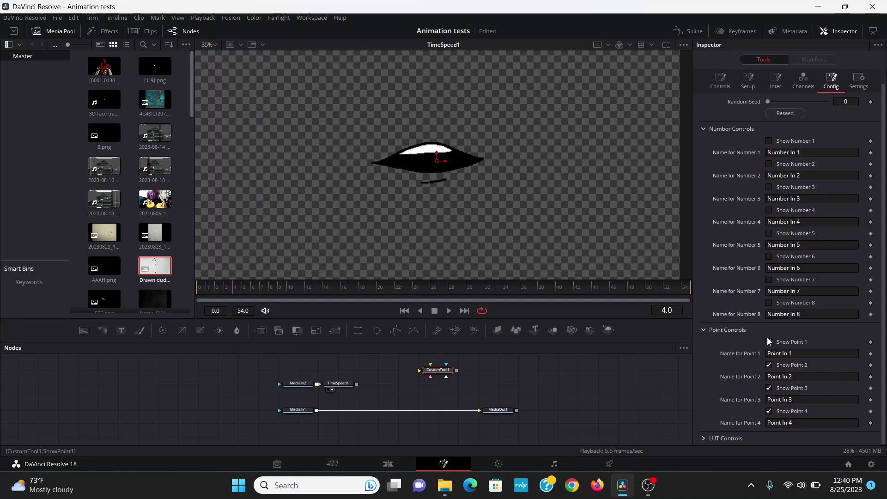
{"action": "left_click", "coordinate": [770, 367]}
{"action": "scroll", "coordinate": [739, 185], "scroll_direction": "up", "scroll_amount": 1}
{"action": "left_click", "coordinate": [720, 95]}
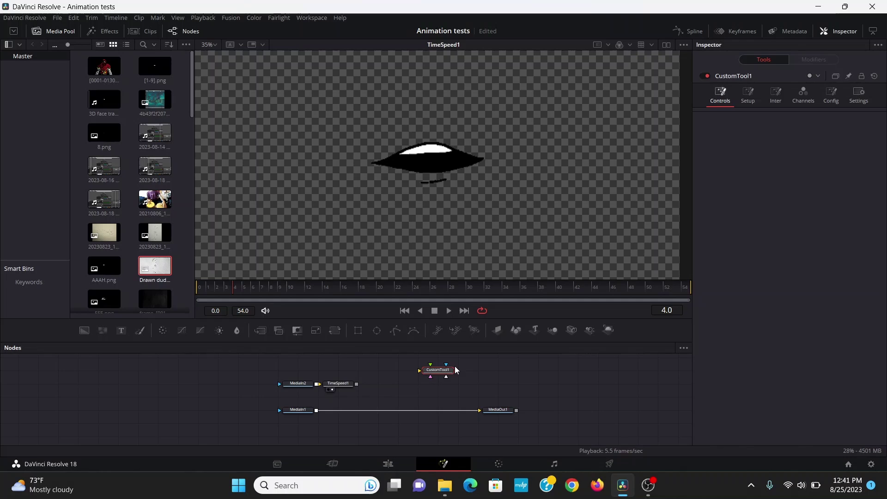
- Add a user control named 'Mouth Control' to the custom tool's Controls page
{"action": "right_click", "coordinate": [441, 369]}
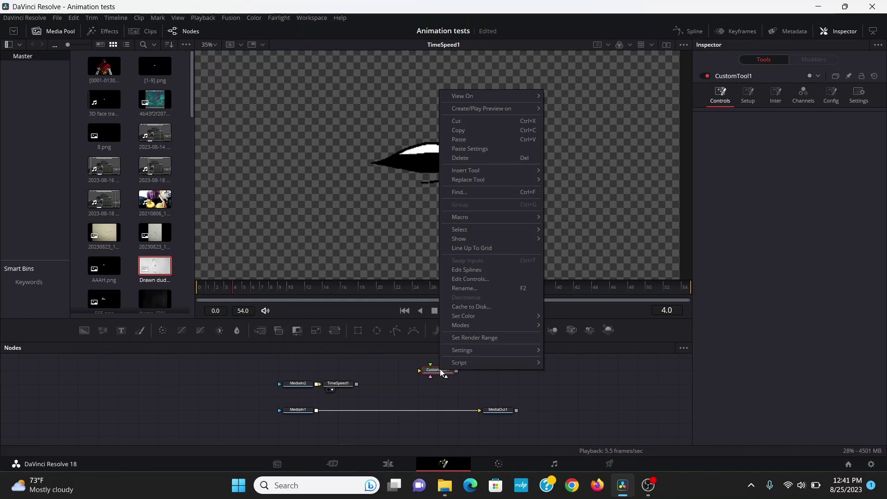
{"action": "left_click", "coordinate": [482, 280]}
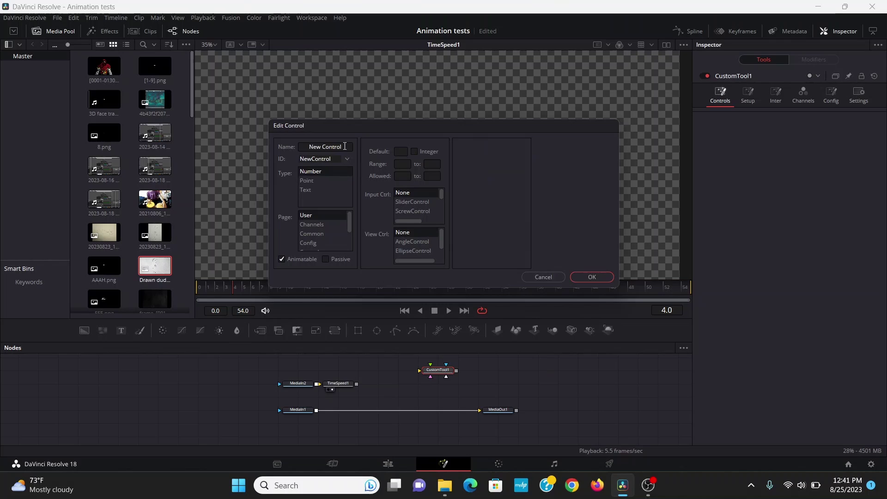
{"action": "left_click_drag", "start_coordinate": [345, 147], "coordinate": [307, 149]}
{"action": "type", "text": "Mouth Control"}
{"action": "scroll", "coordinate": [314, 238], "scroll_direction": "down", "scroll_amount": 1}
{"action": "left_click", "coordinate": [314, 226]}
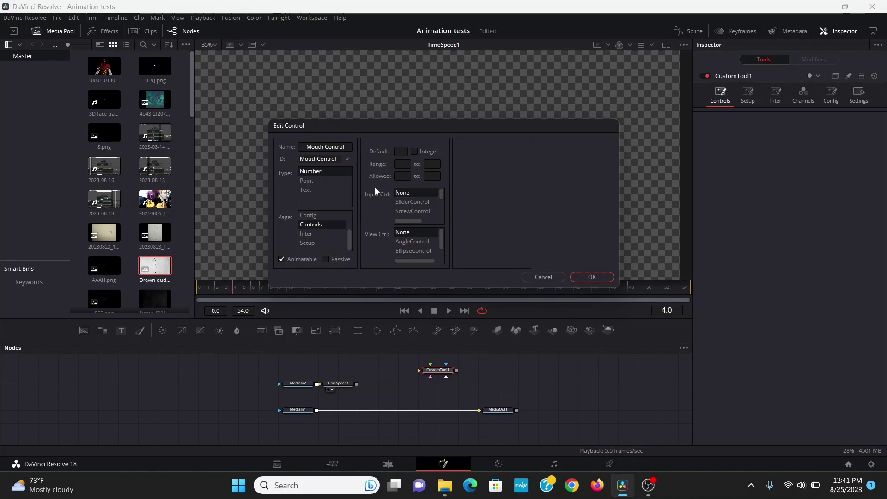
- Make Mouth Control an integer slider ranging 0 to 8 and create it
{"action": "left_click", "coordinate": [413, 150]}
{"action": "left_click", "coordinate": [403, 164]}
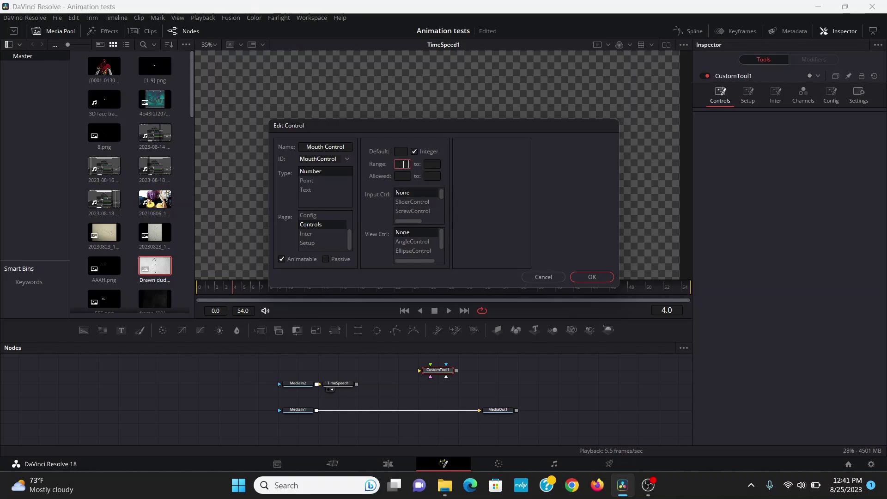
{"action": "left_click", "coordinate": [436, 163]}
{"action": "type", "text": "8"}
{"action": "left_click", "coordinate": [400, 176]}
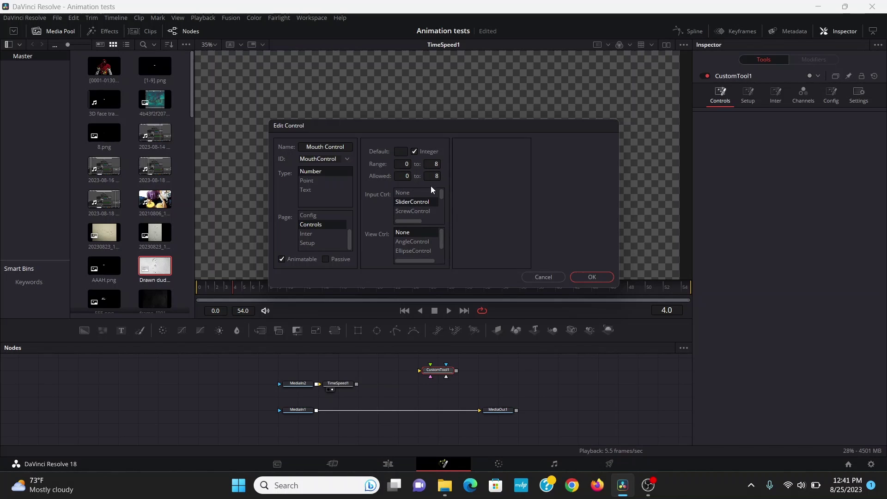
{"action": "left_click", "coordinate": [411, 201]}
{"action": "left_click", "coordinate": [591, 280]}
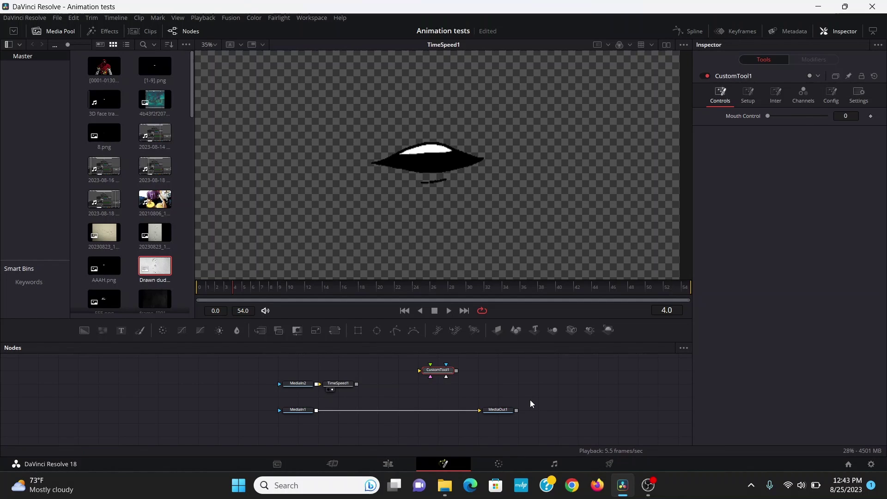
- Rename the custom tool to Mouthcontrol and pin its Inspector controls
{"action": "key", "text": "F2"}
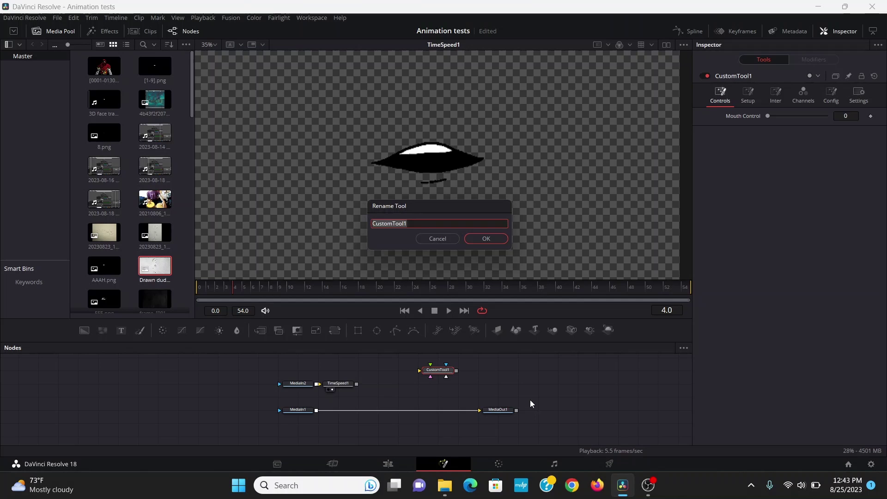
{"action": "type", "text": "Mouthcontrol"}
{"action": "key", "text": "Return"}
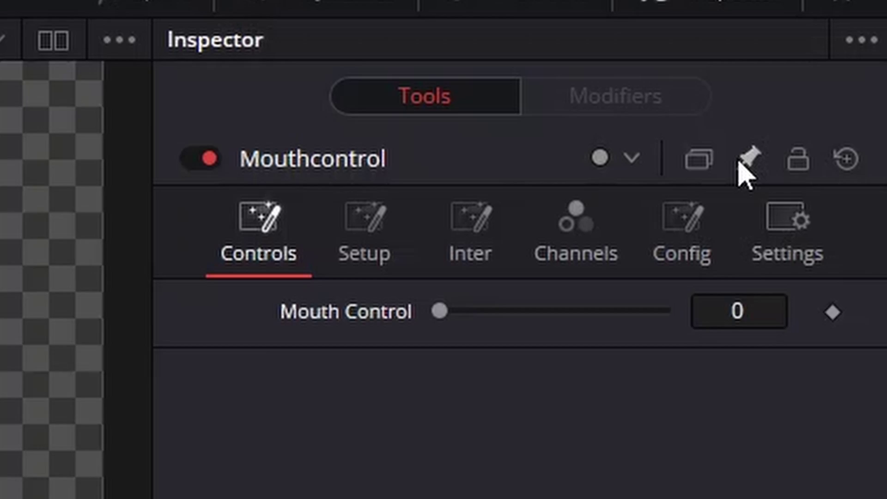
{"action": "left_click", "coordinate": [748, 159]}
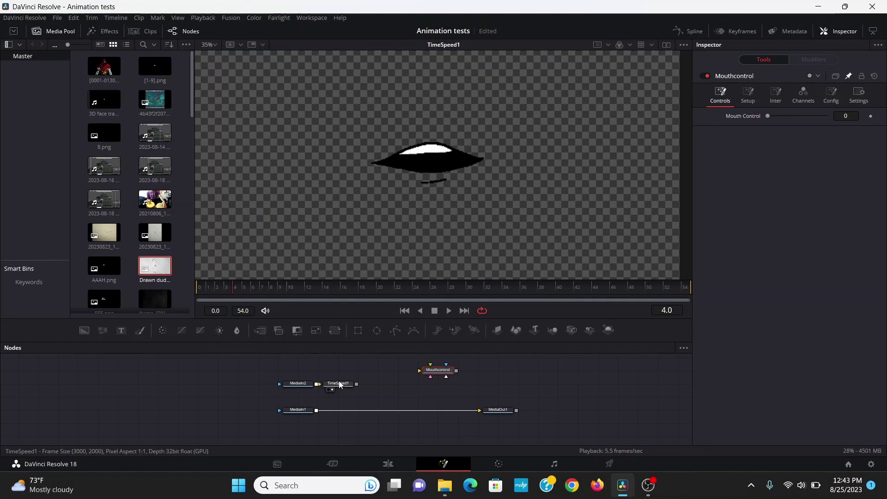
- Make TimeSpeed1's Delay an expression pick-whipped to the Mouth Control slider
{"action": "left_click", "coordinate": [339, 383]}
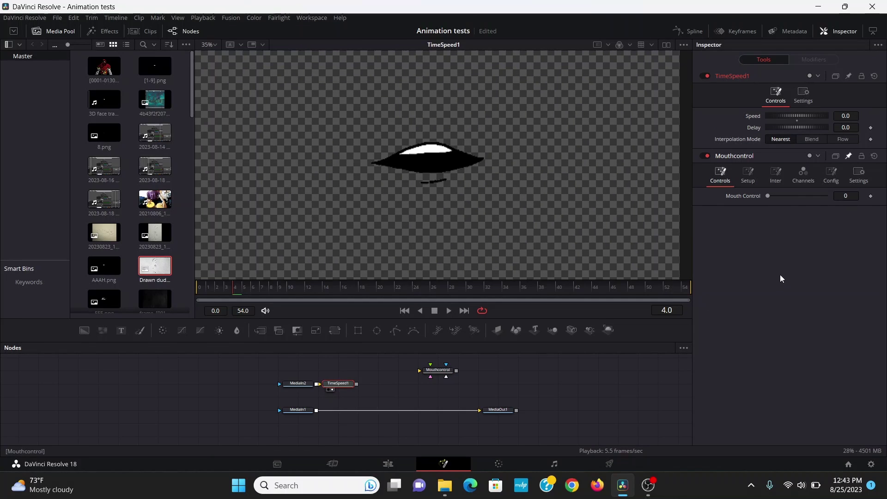
{"action": "left_click", "coordinate": [846, 127]}
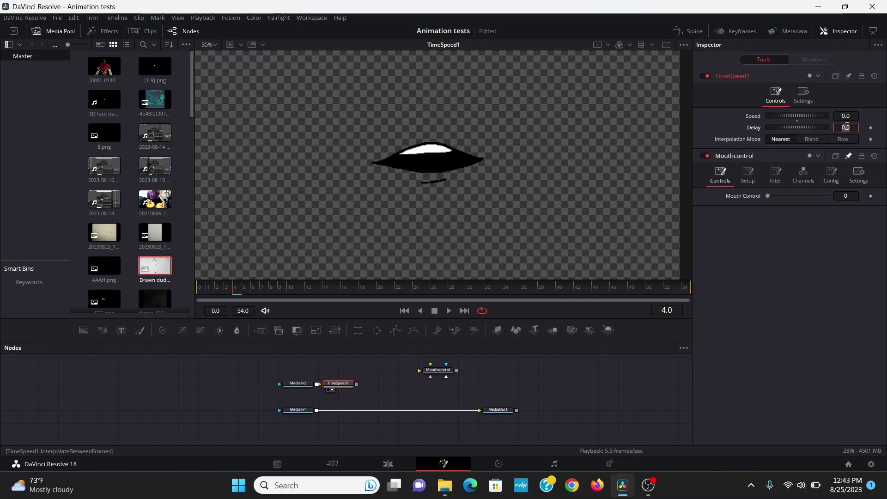
{"action": "type", "text": "="}
{"action": "key", "text": "Return"}
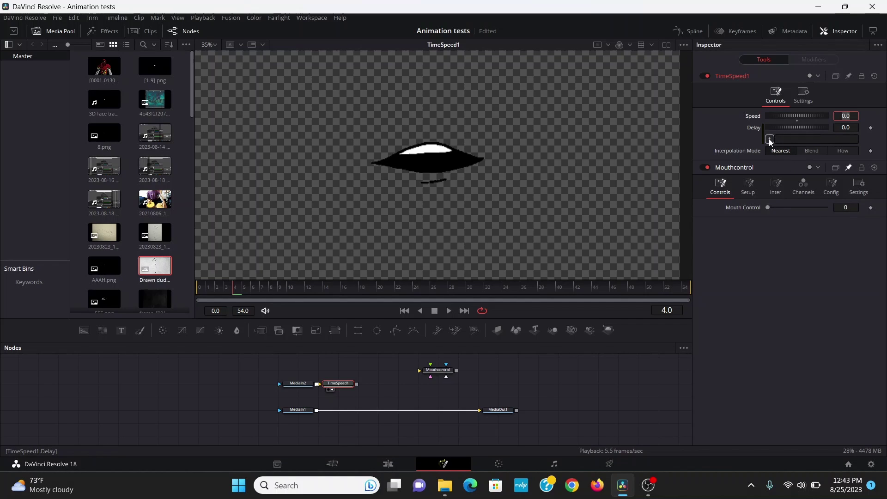
{"action": "left_click_drag", "start_coordinate": [769, 139], "coordinate": [763, 211]}
- Merge the mouth layer over the stick figure and insert a Transform after TimeSpeed1
{"action": "left_click_drag", "start_coordinate": [356, 383], "coordinate": [317, 411]}
{"action": "key", "text": "1"}
{"action": "left_click", "coordinate": [347, 384]}
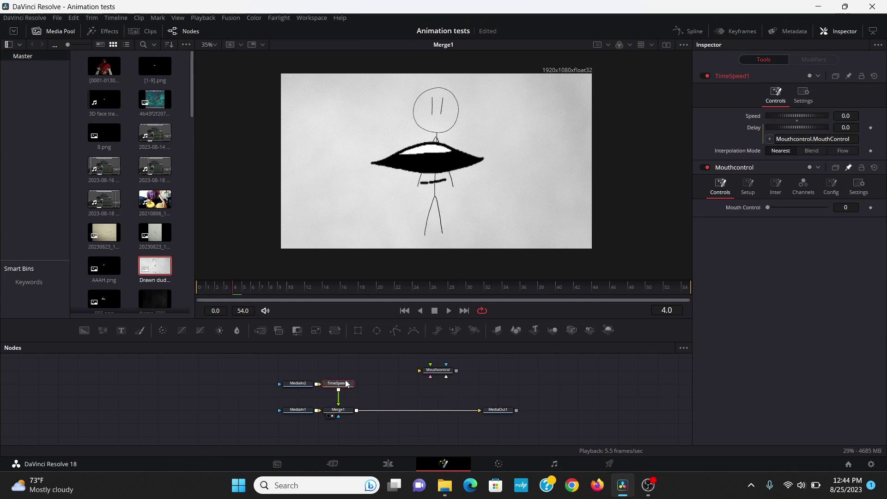
{"action": "key", "text": "shift+space"}
{"action": "type", "text": "xcf"}
{"action": "key", "text": "Return"}
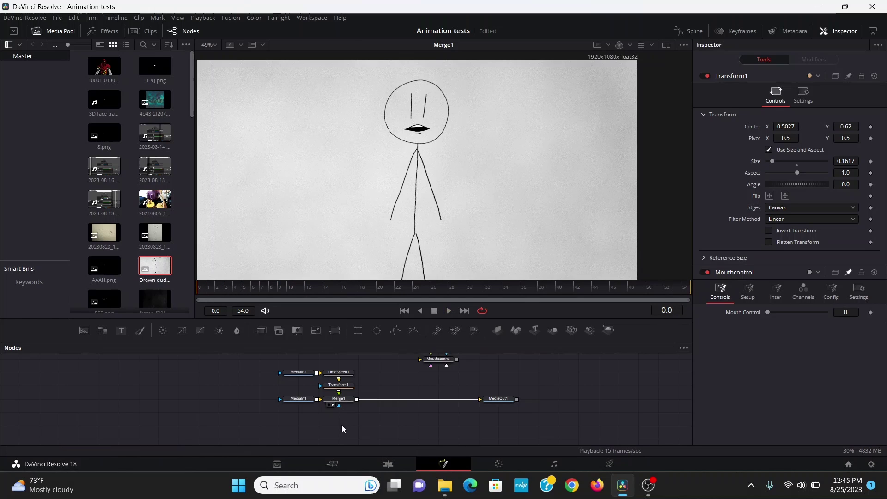
- Add a MediaIn node to the Fusion graph through the tool search
{"action": "key", "text": "shift+space"}
{"action": "type", "text": "xf"}
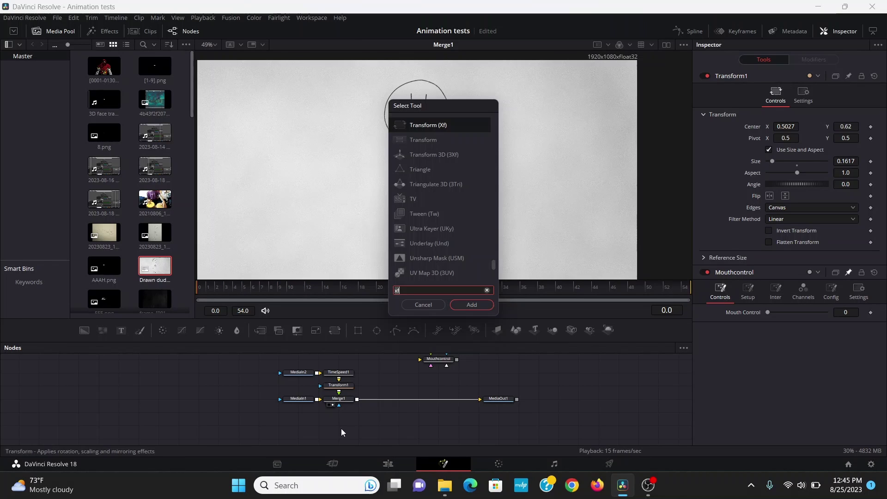
{"action": "key", "text": "BackSpace"}
{"action": "key", "text": "BackSpace"}
{"action": "type", "text": "media"}
{"action": "key", "text": "Return"}
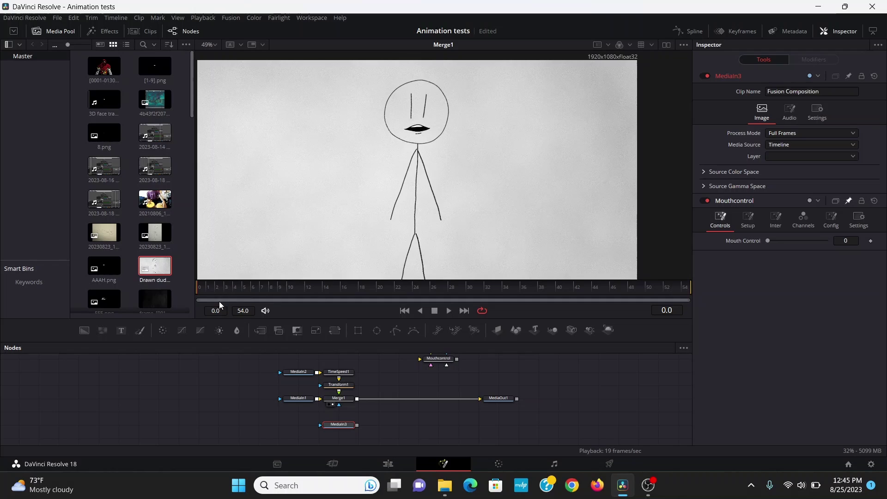
- Play the comp to check the audio and review MediaIn3's Audio settings
{"action": "key", "text": "space"}
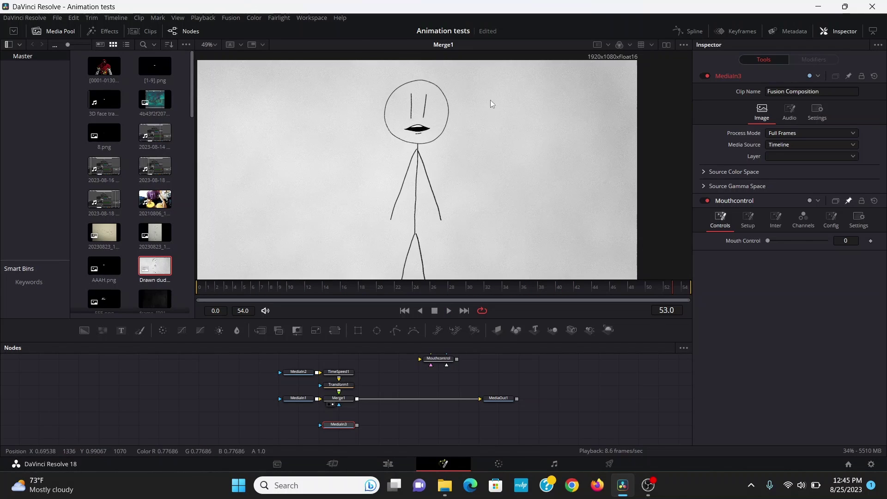
{"action": "key", "text": "space"}
{"action": "left_click", "coordinate": [791, 113]}
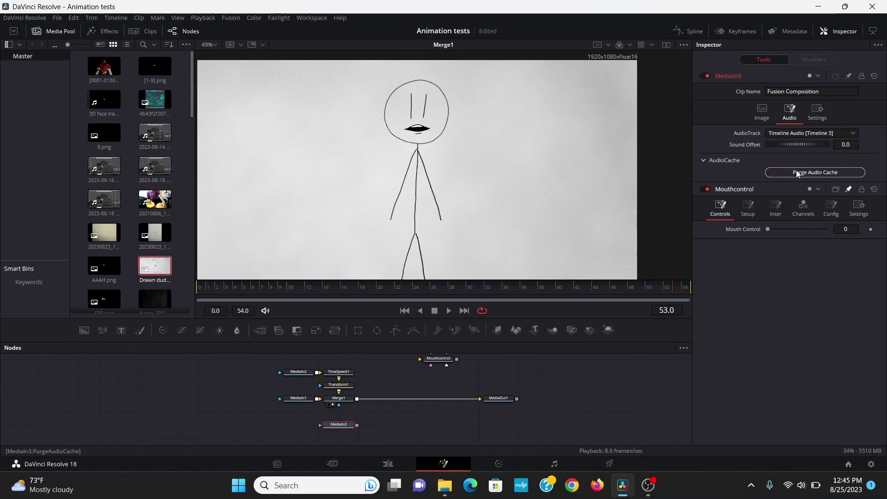
{"action": "left_click", "coordinate": [761, 109]}
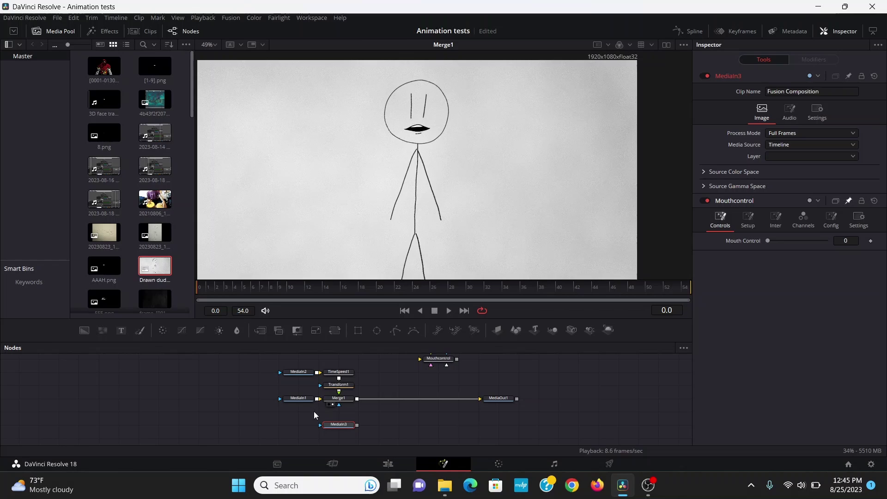
- Show MediaIn3's audio waveform in the Keyframes panel and keyframe Mouth Control at frame 0
{"action": "left_click", "coordinate": [737, 32]}
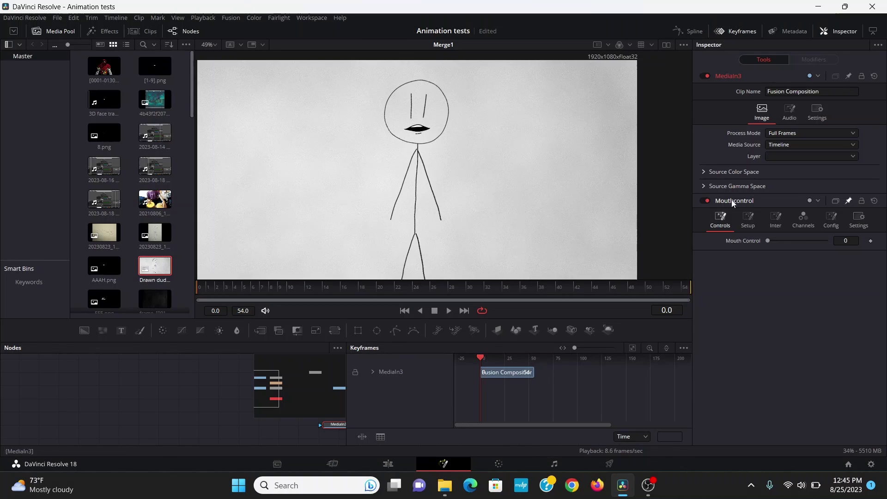
{"action": "left_click", "coordinate": [684, 349]}
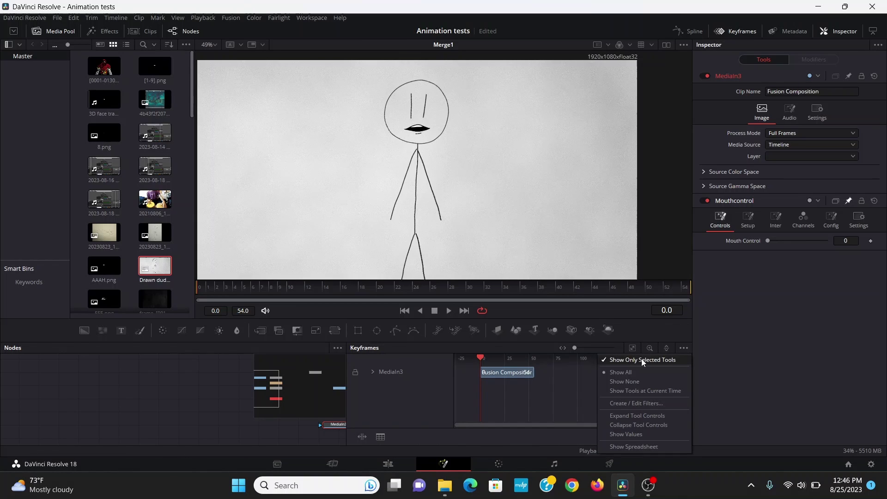
{"action": "left_click", "coordinate": [633, 348]}
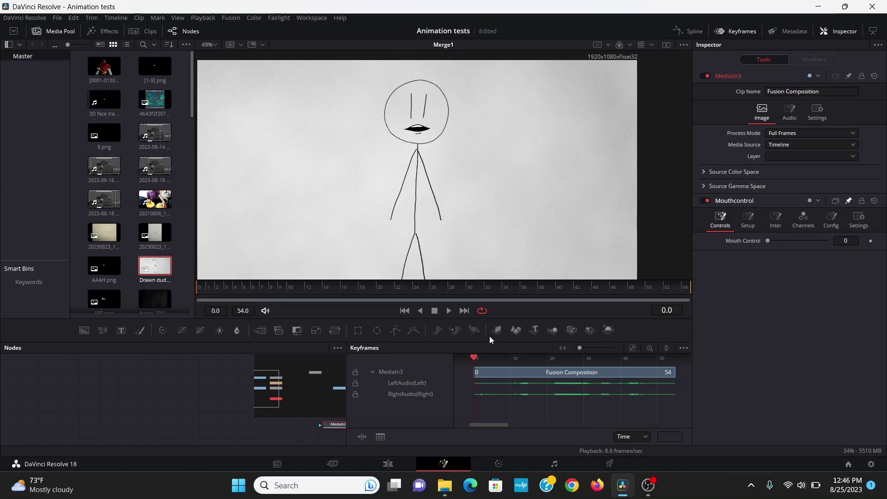
{"action": "left_click", "coordinate": [871, 241]}
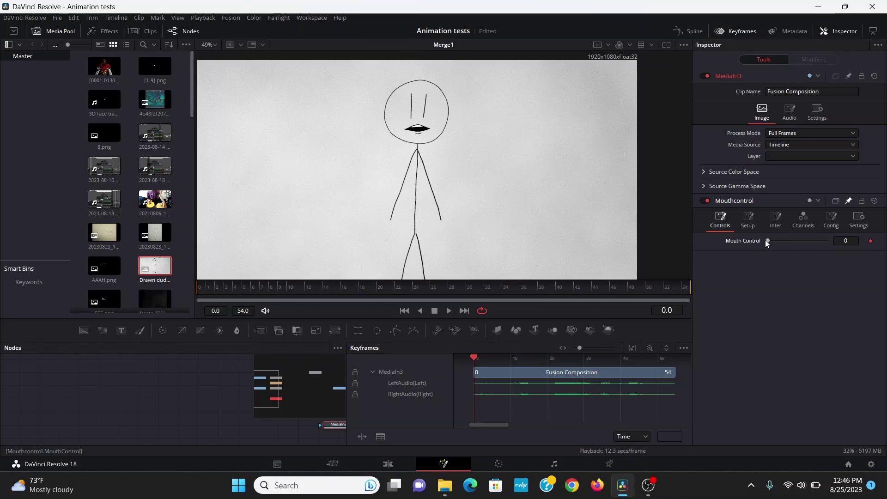
- Keyframe Mouth Control at 5 on frame 0, 6 on frame 2 and 8 on frame 4, then scrub to check the mouth
{"action": "left_click_drag", "start_coordinate": [766, 240], "coordinate": [803, 242]}
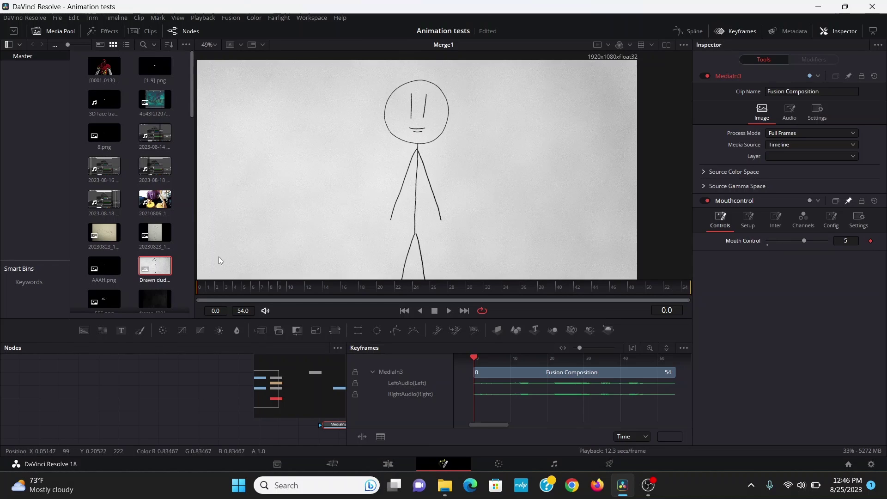
{"action": "left_click_drag", "start_coordinate": [204, 291], "coordinate": [220, 289]}
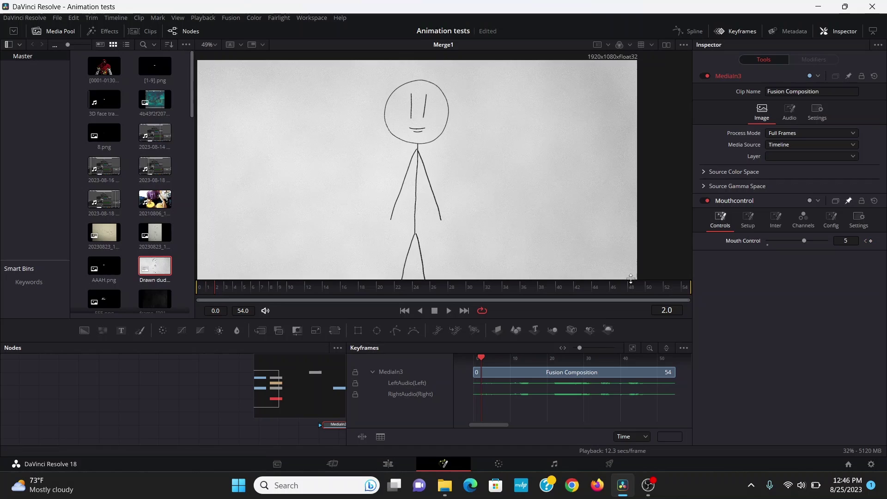
{"action": "left_click_drag", "start_coordinate": [805, 241], "coordinate": [813, 241]}
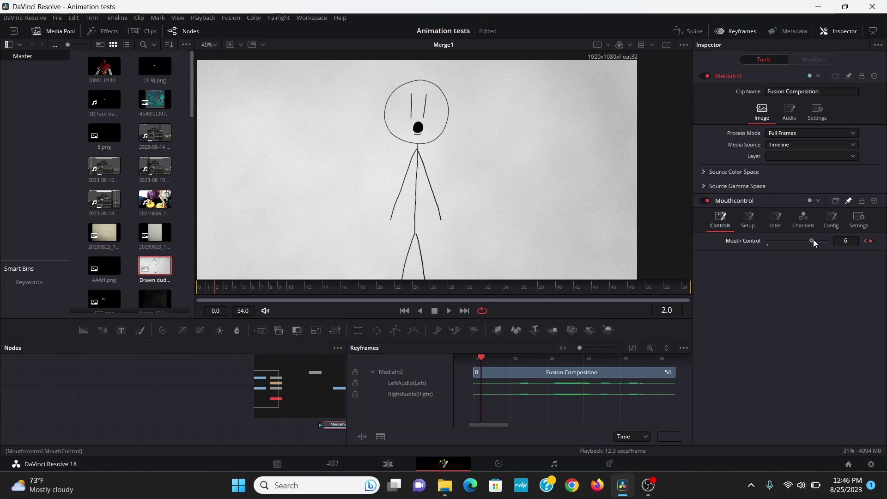
{"action": "left_click_drag", "start_coordinate": [225, 288], "coordinate": [236, 286]}
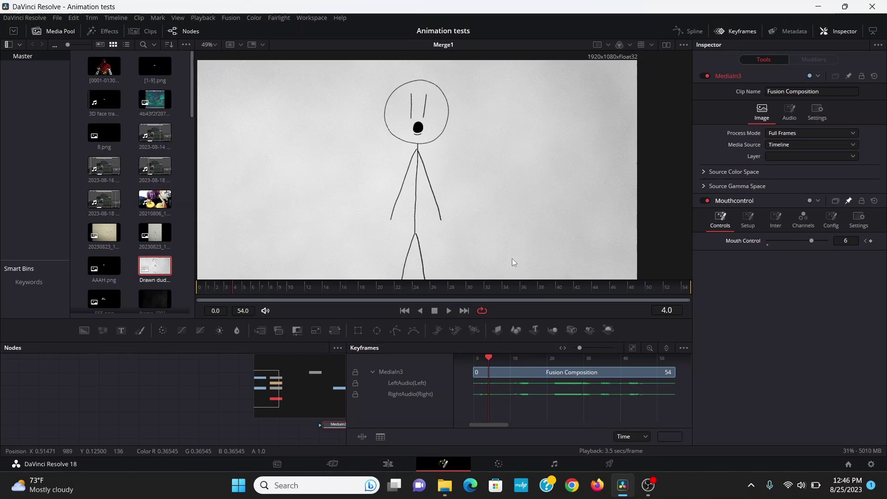
{"action": "left_click_drag", "start_coordinate": [810, 240], "coordinate": [826, 241]}
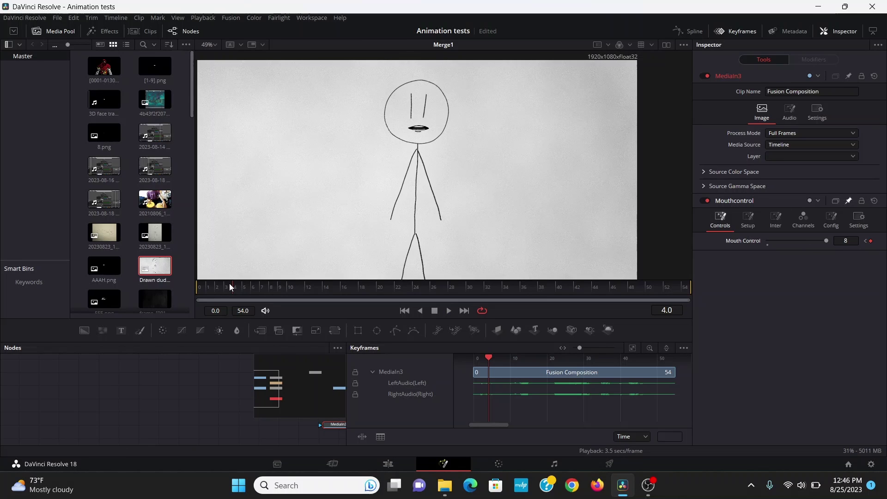
{"action": "left_click_drag", "start_coordinate": [230, 284], "coordinate": [209, 286]}
{"action": "left_click_drag", "start_coordinate": [217, 286], "coordinate": [234, 286]}
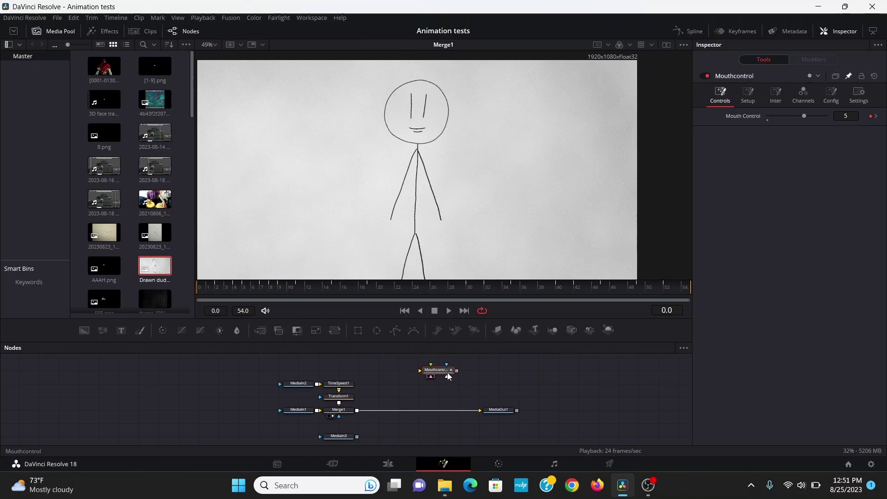
- Display only the selected tool's Mouth Control curve in the Spline editor
{"action": "left_click", "coordinate": [693, 31]}
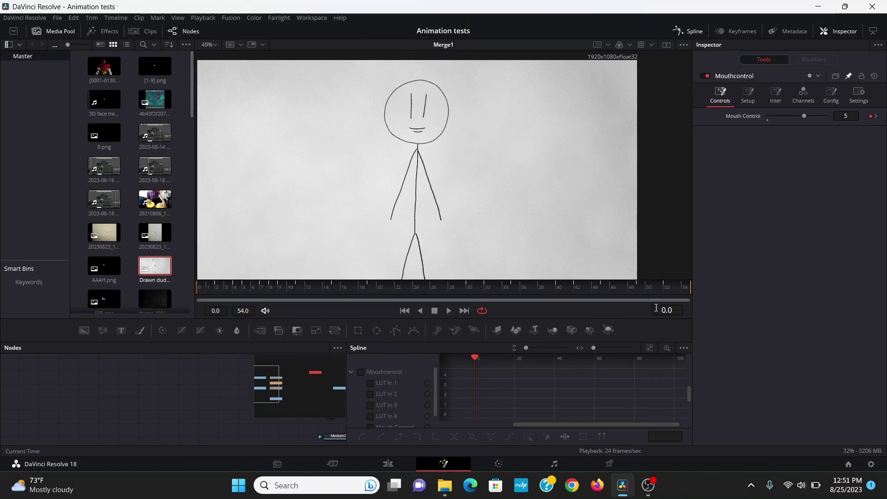
{"action": "left_click", "coordinate": [684, 349]}
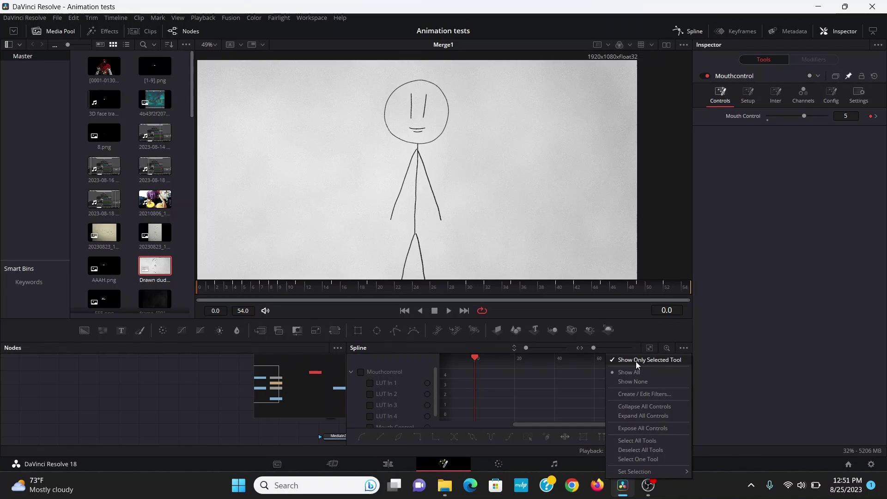
{"action": "left_click", "coordinate": [635, 361]}
{"action": "scroll", "coordinate": [379, 411], "scroll_direction": "down", "scroll_amount": 1}
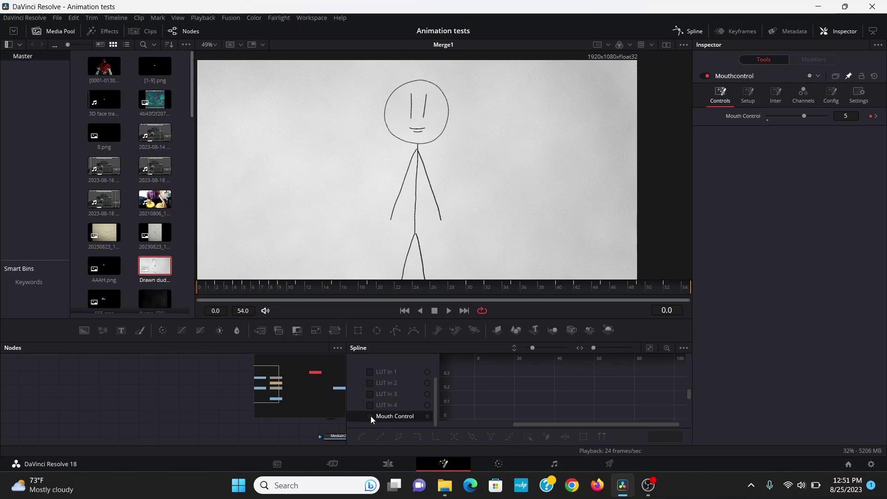
{"action": "left_click", "coordinate": [371, 416]}
- Fit the curve, set all Mouth Control keyframes to Step In, and play the animation back
{"action": "left_click", "coordinate": [650, 348]}
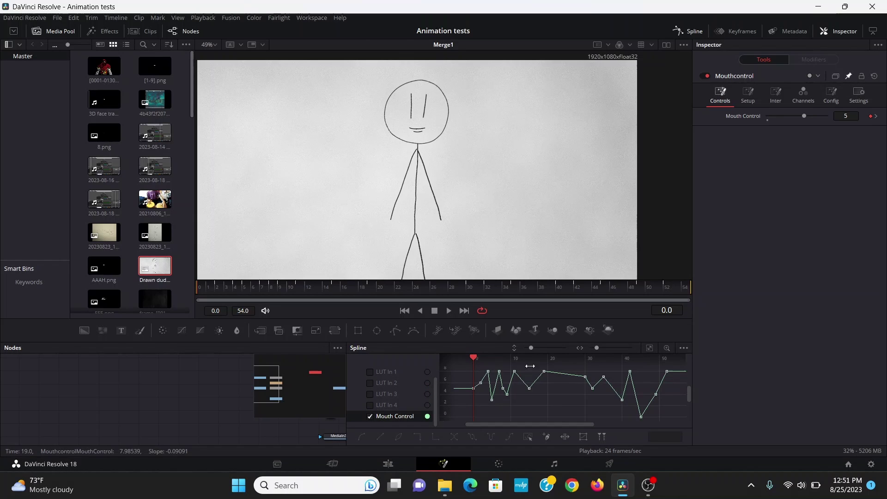
{"action": "left_click_drag", "start_coordinate": [463, 369], "coordinate": [676, 422]}
{"action": "left_click", "coordinate": [419, 436]}
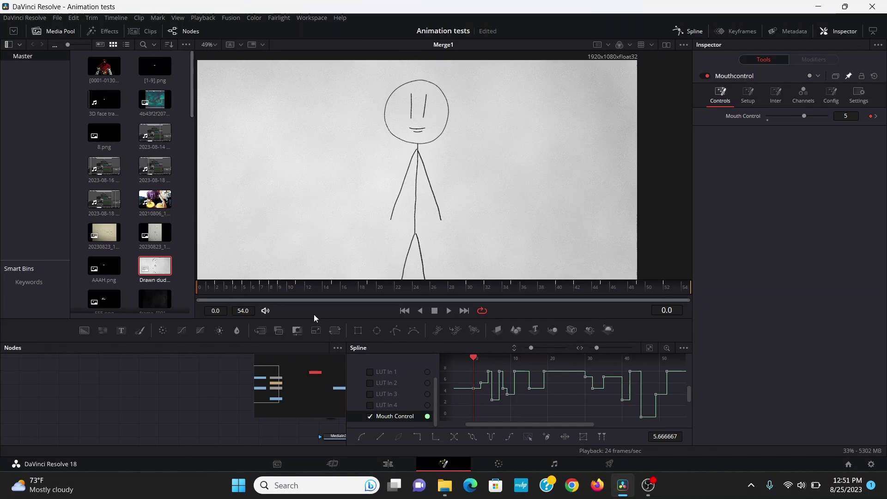
{"action": "key", "text": "space"}
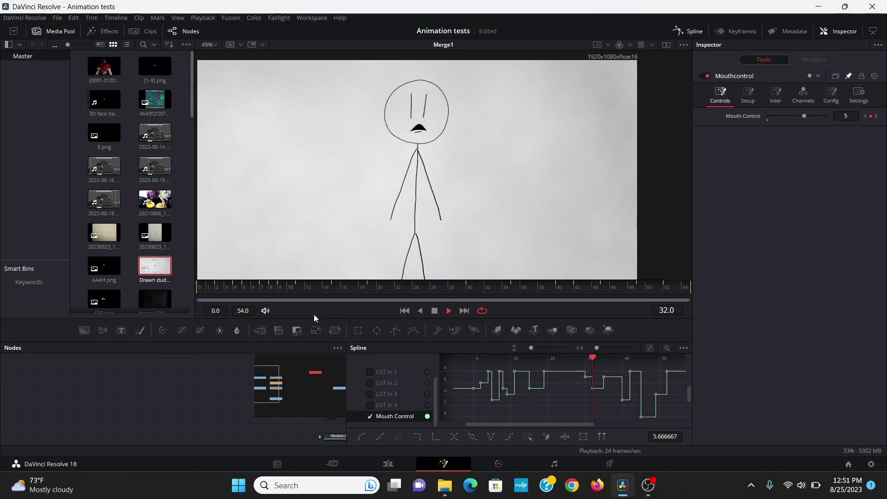